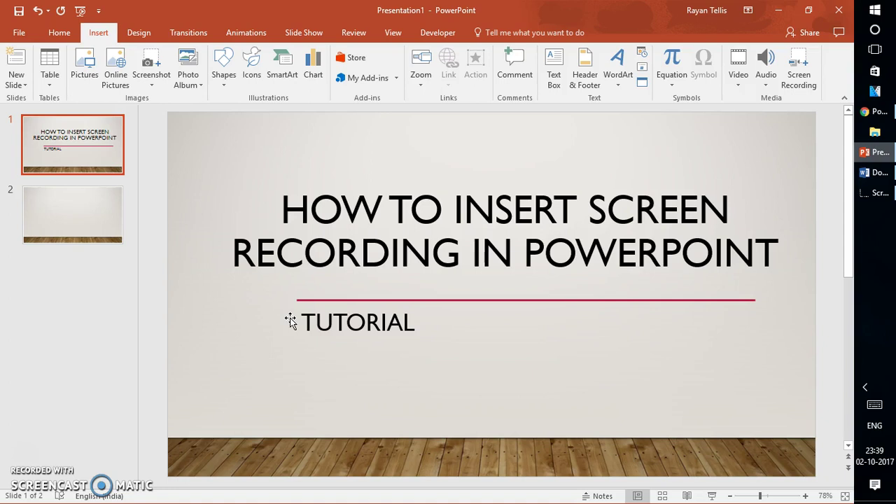
Switch from the Home tab to the Insert tab's content features on the title slide.
click(65, 34)
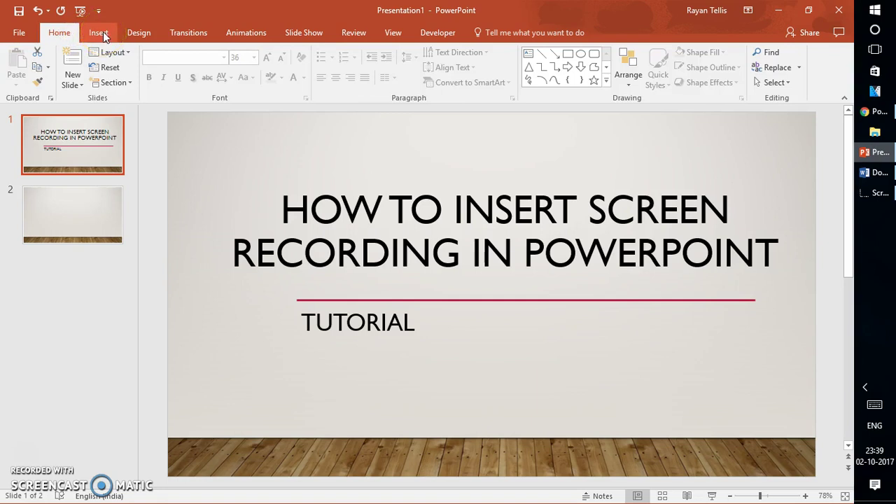
click(102, 35)
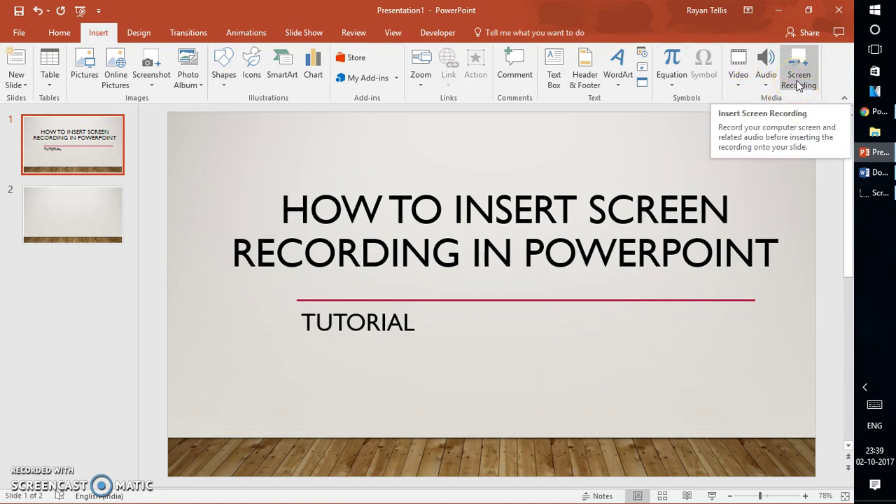
Launch PowerPoint's Screen Recording tool over the blank Word document.
click(801, 79)
click(806, 82)
click(803, 82)
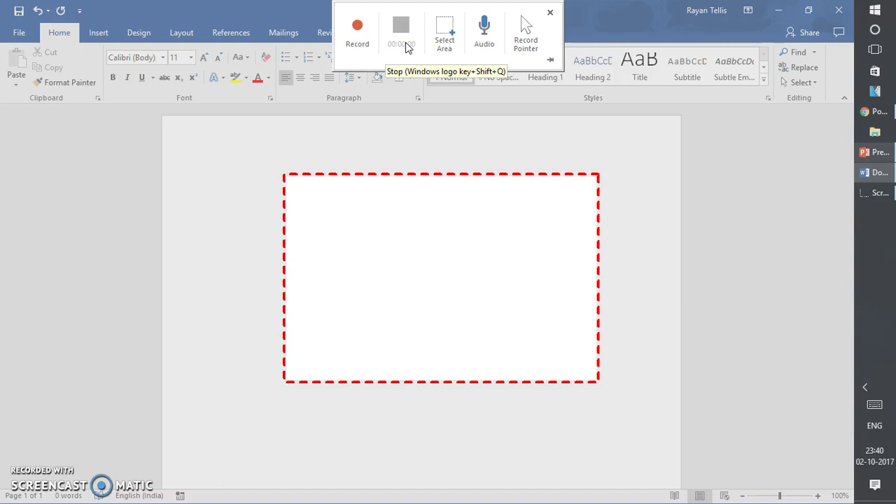
Leave audio as it was, turn on Record Pointer, and begin Select Area on the dock.
click(355, 43)
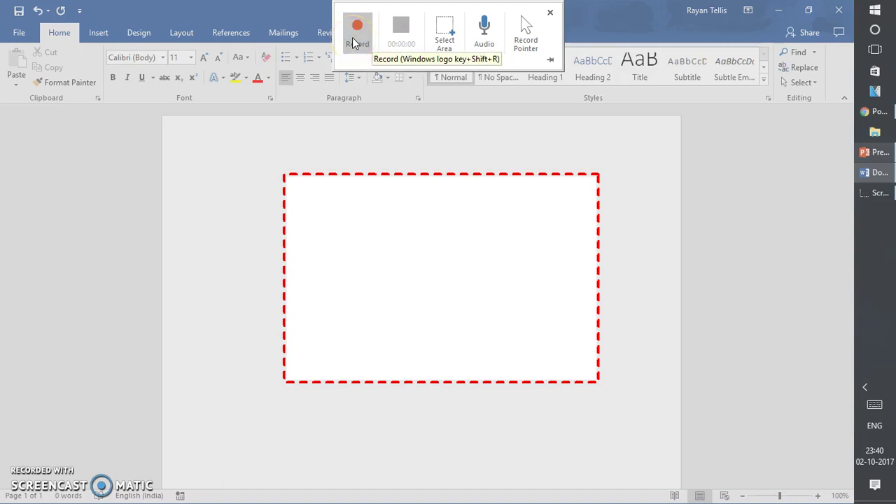
click(454, 43)
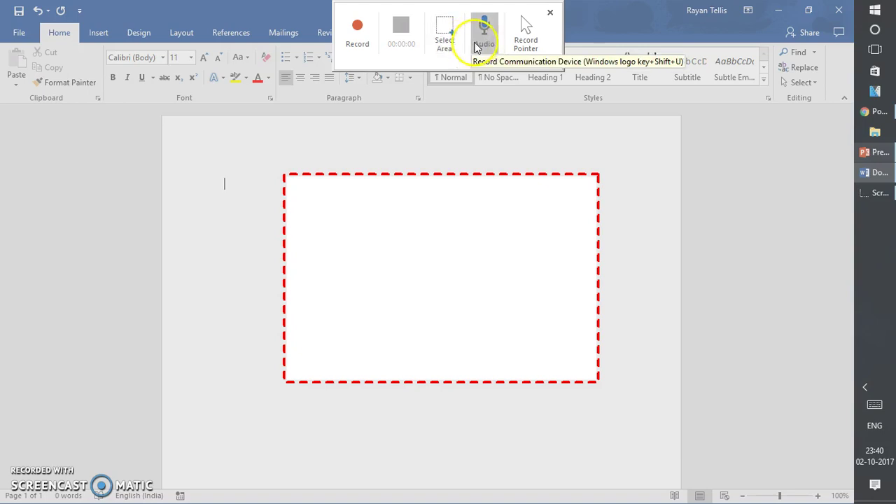
click(479, 46)
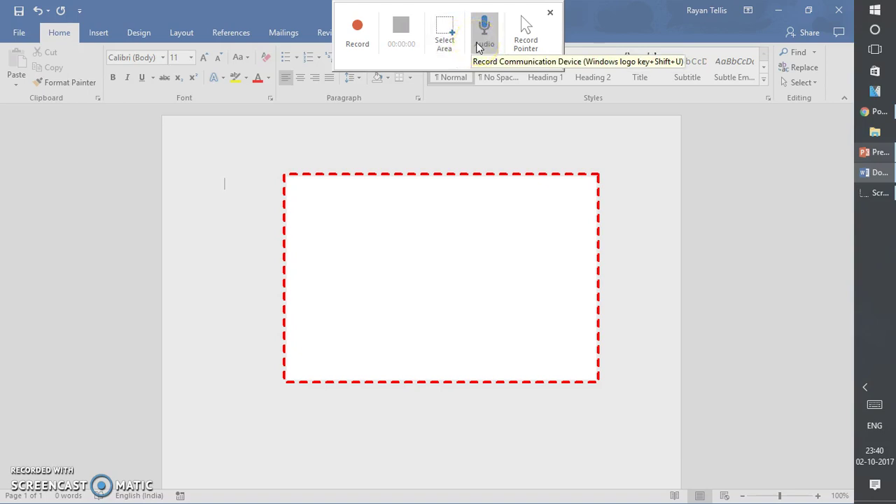
click(492, 44)
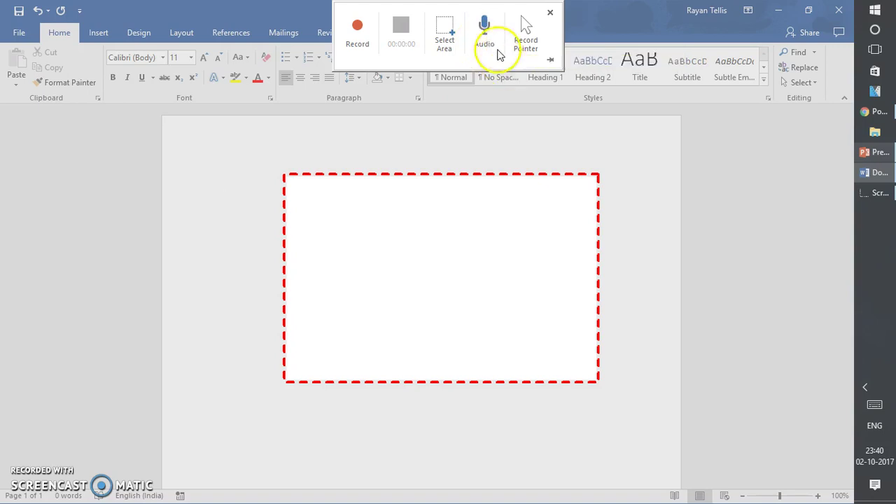
click(526, 40)
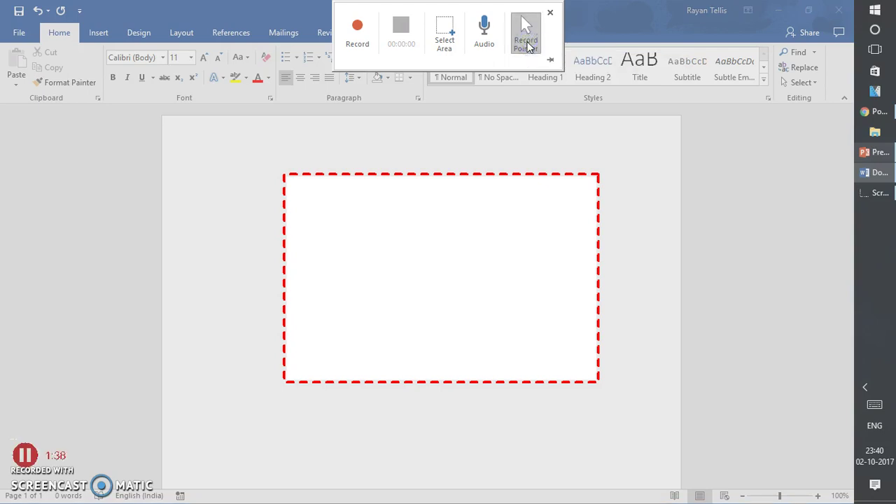
click(452, 42)
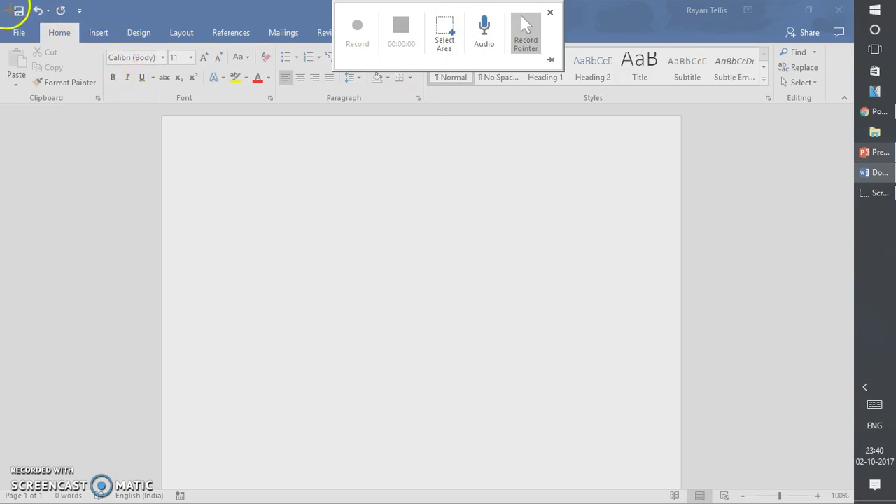
Drag from corner to corner to record the full screen, then toggle the dock pin on and off.
drag(2, 2, 852, 499)
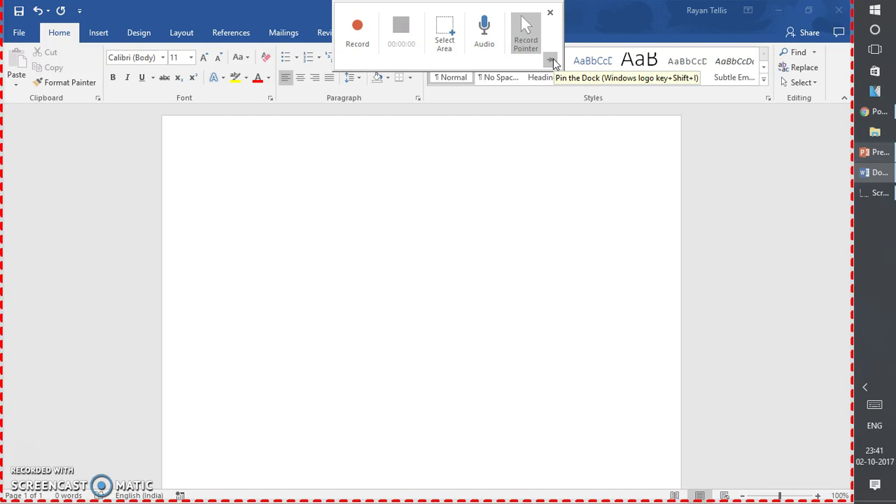
click(553, 59)
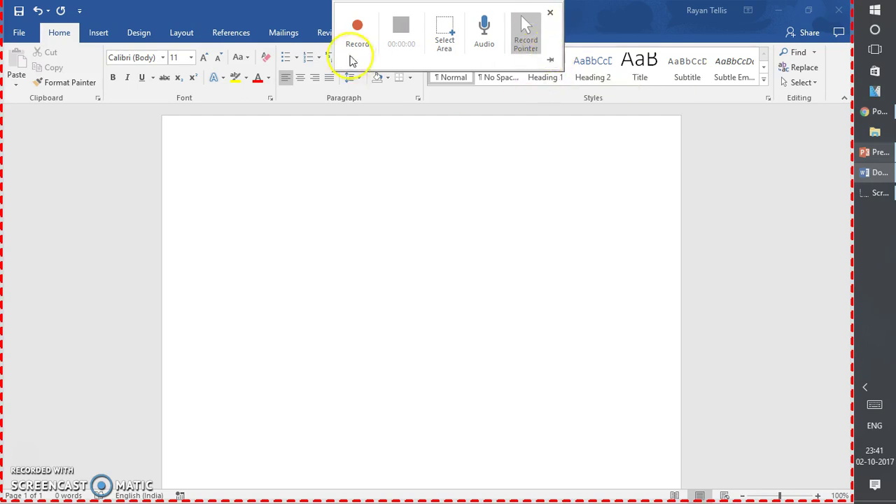
click(551, 61)
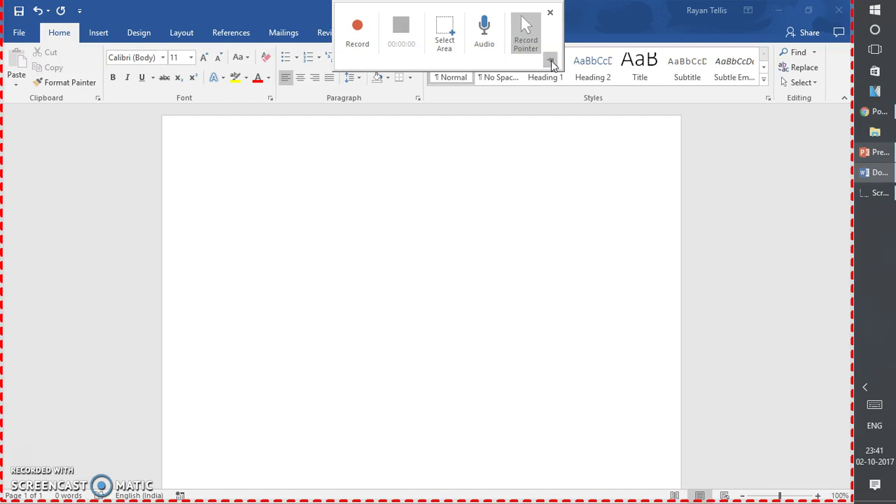
Start recording and enter =rand(50) on the blank page to generate 50 sample paragraphs.
click(355, 34)
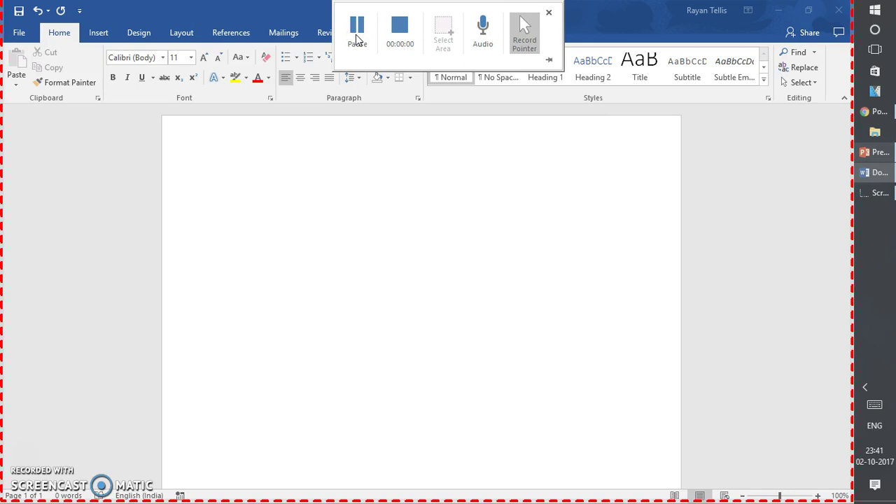
click(281, 179)
text(=rand)
key(BackSpace)
text(9)
key(BackSpace)
text(*)
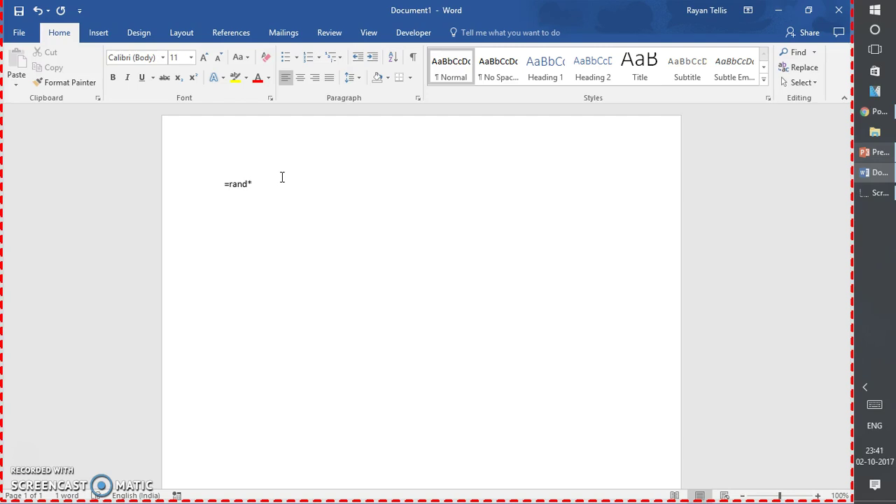
key(BackSpace)
text((50))
key(Return)
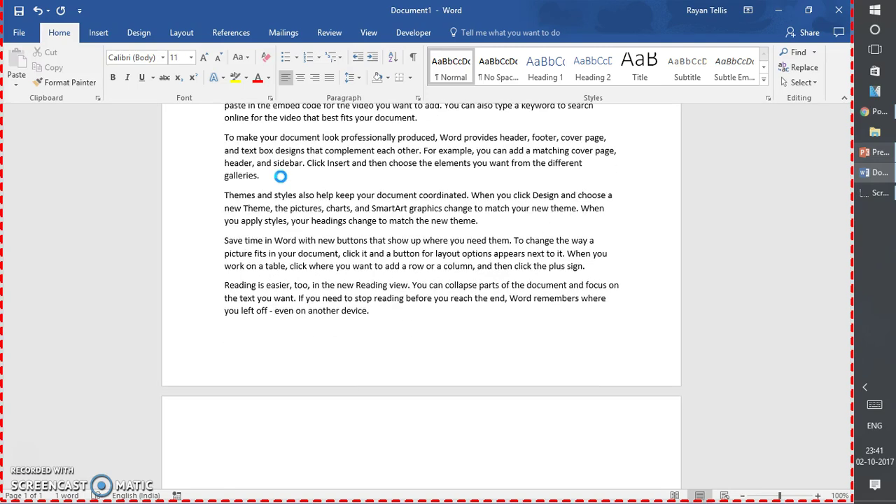
Insert the happy birthday picture from Insert > Pictures and scroll back to the top.
click(97, 34)
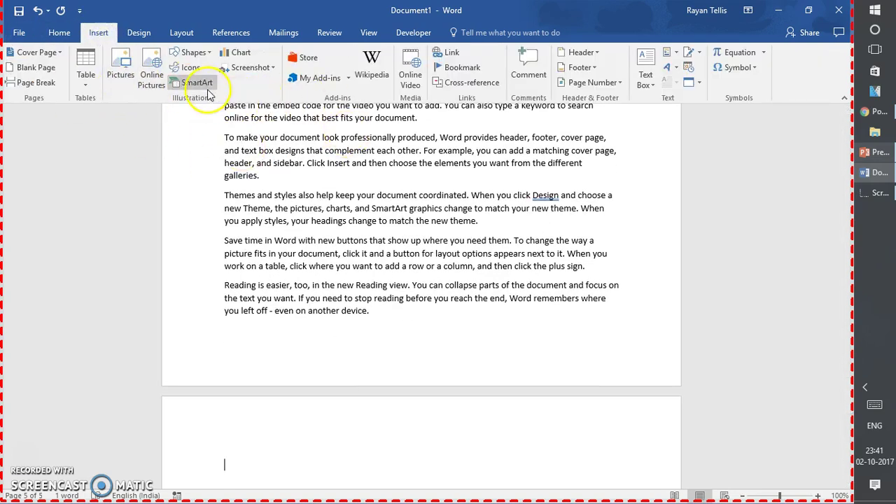
click(133, 63)
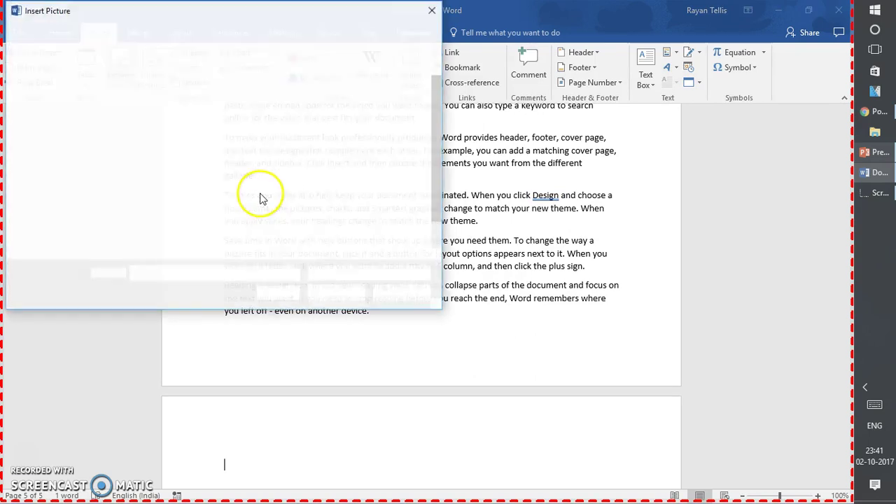
double_click(188, 210)
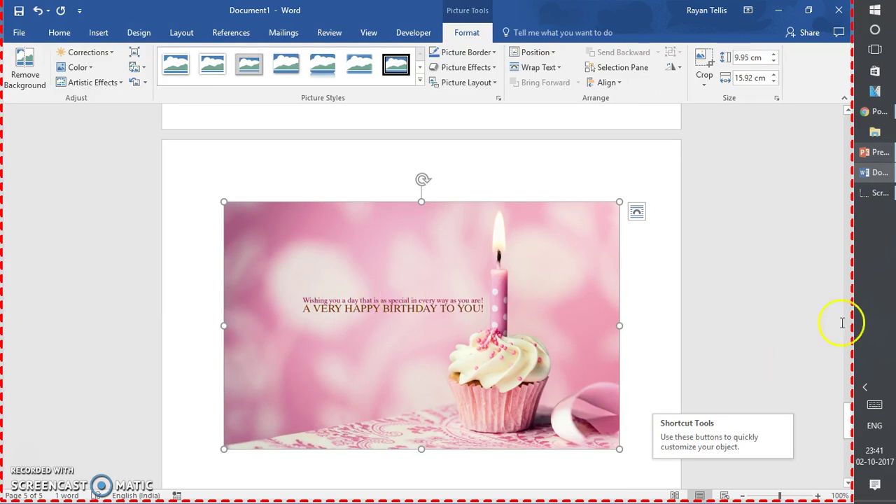
drag(845, 426, 839, 120)
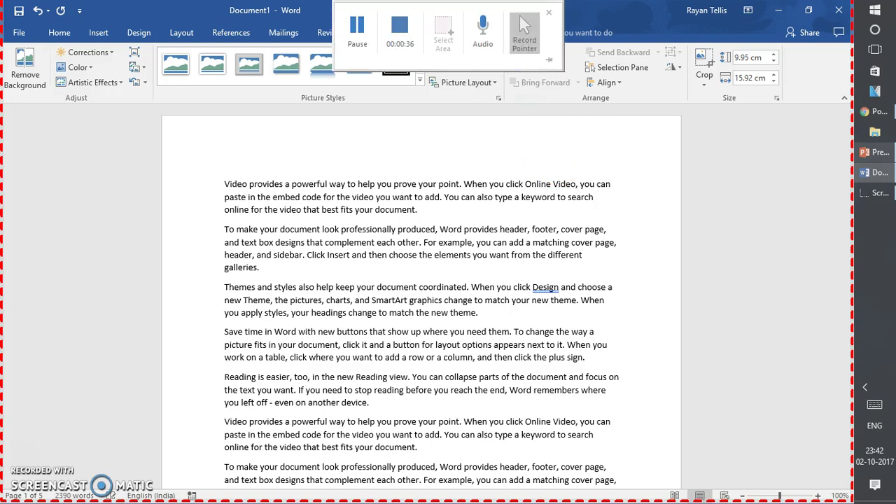
Stop recording, shrink the inserted video to about three-quarter size, and remove it from slide 1.
click(411, 44)
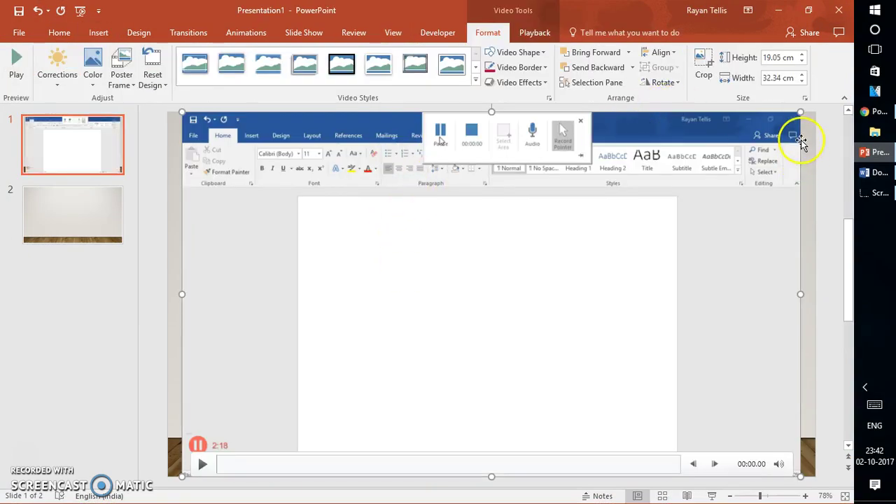
drag(800, 116, 650, 318)
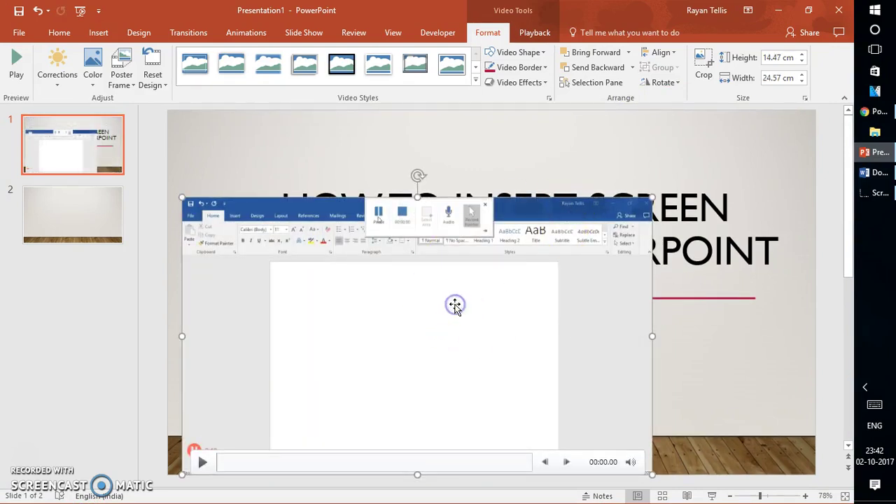
key(Delete)
Paste the video onto slide 2 and move it up and to the right.
click(103, 223)
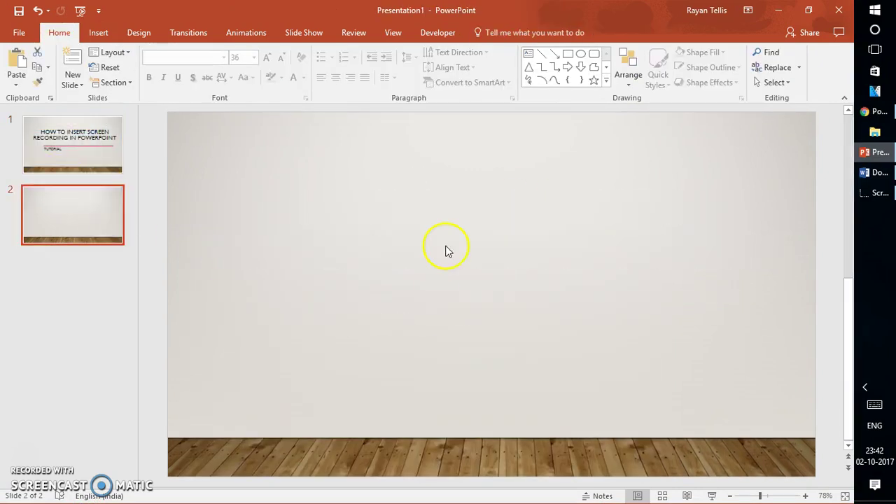
key(ctrl+v)
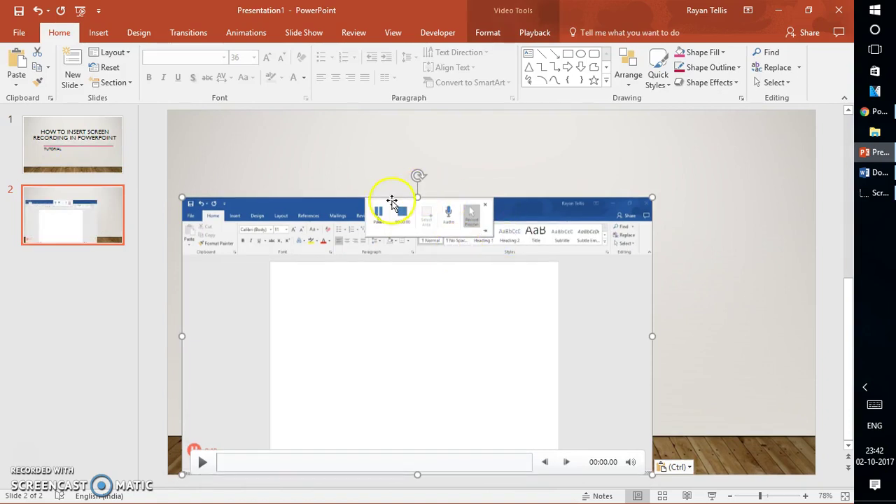
click(342, 214)
drag(341, 214, 377, 153)
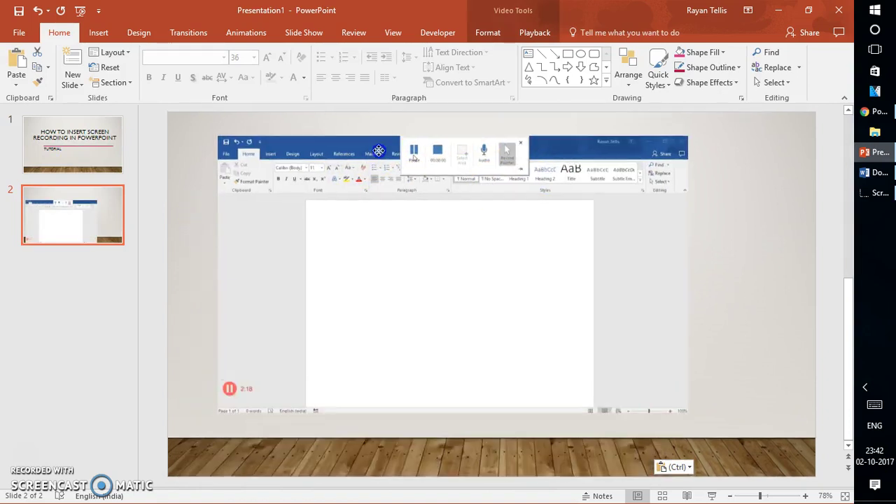
click(238, 429)
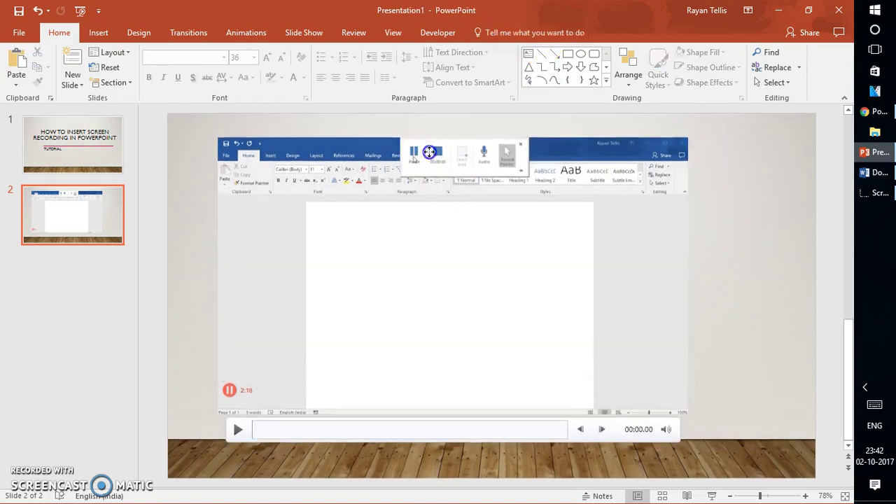
In Playback > Trim Video, set start to 00:03.661 and end to 00:34.783, and confirm.
click(536, 32)
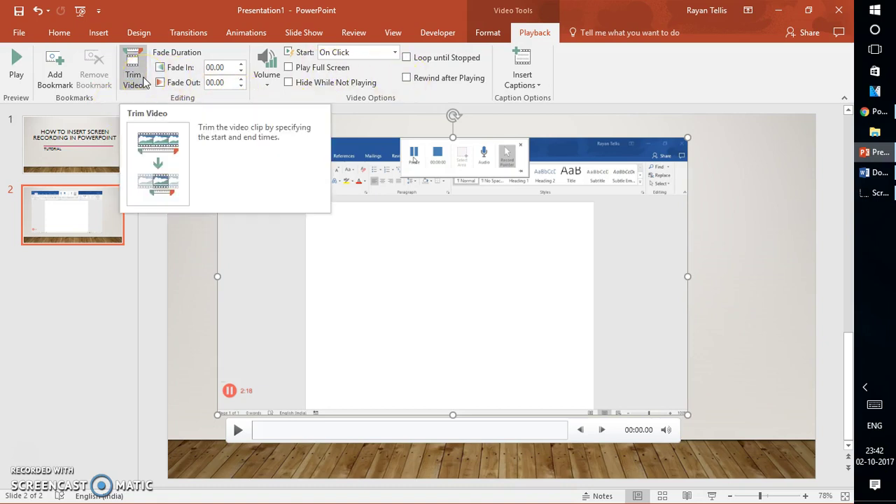
click(143, 82)
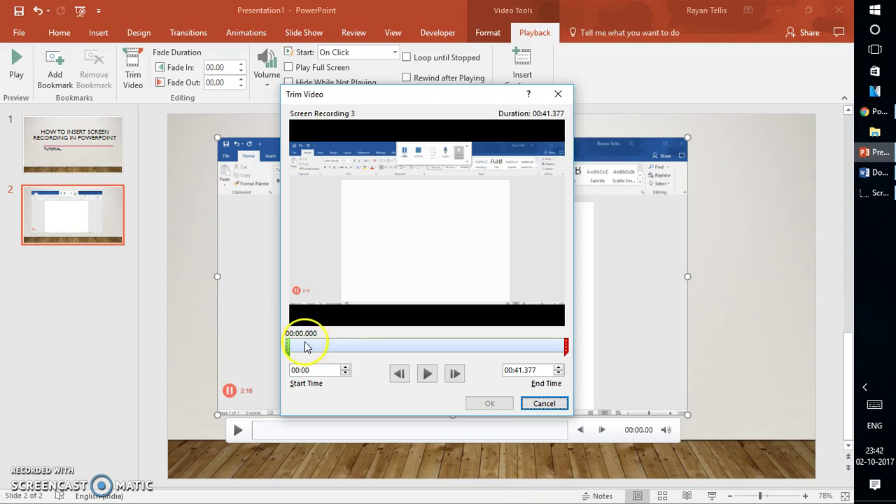
mouse_move(287, 345)
mouse_down()
mouse_move(329, 344)
mouse_move(309, 345)
mouse_up()
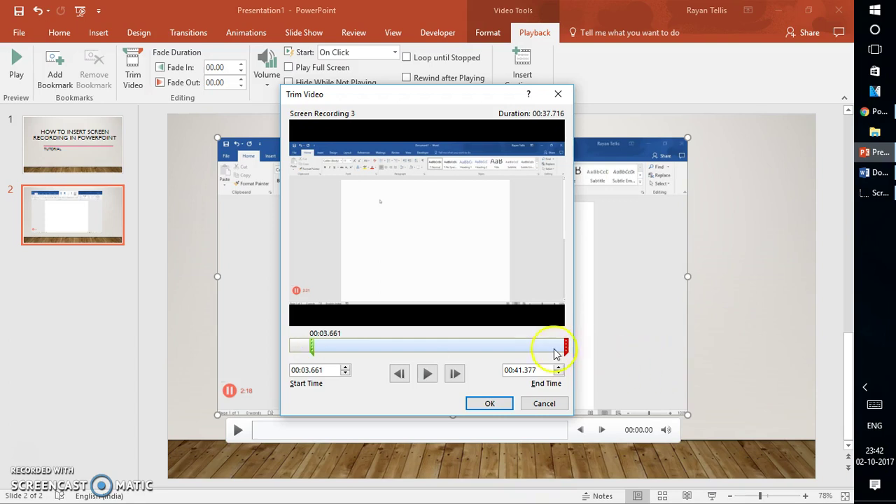
drag(566, 344, 522, 344)
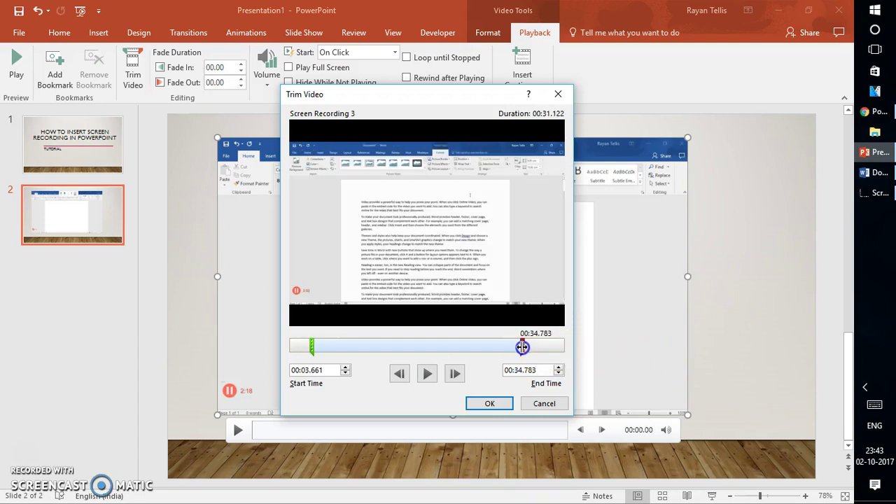
click(491, 404)
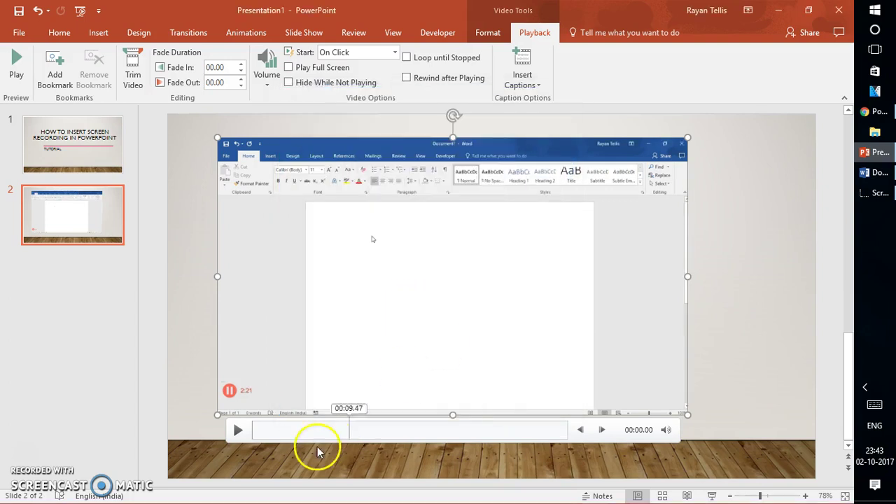
click(239, 429)
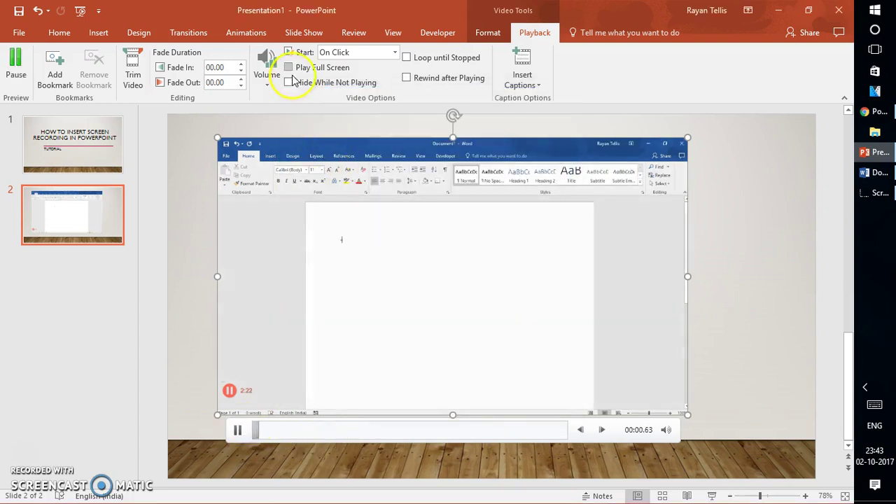
click(394, 52)
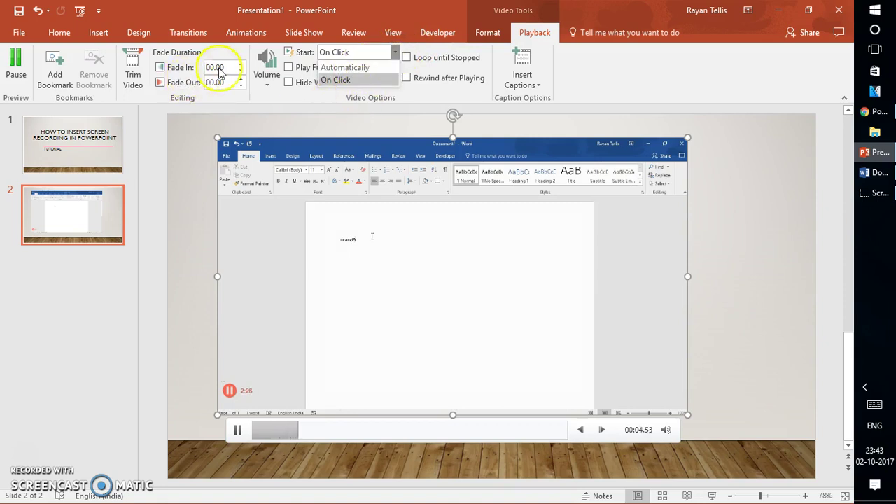
click(269, 77)
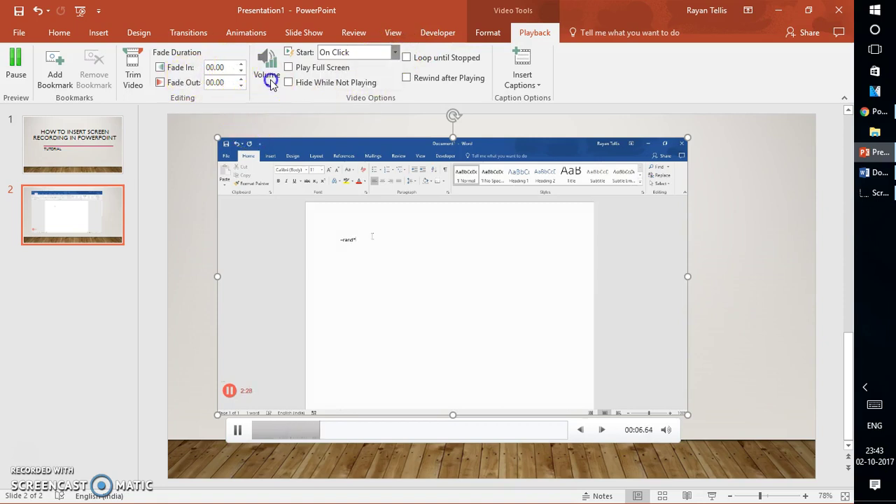
click(270, 82)
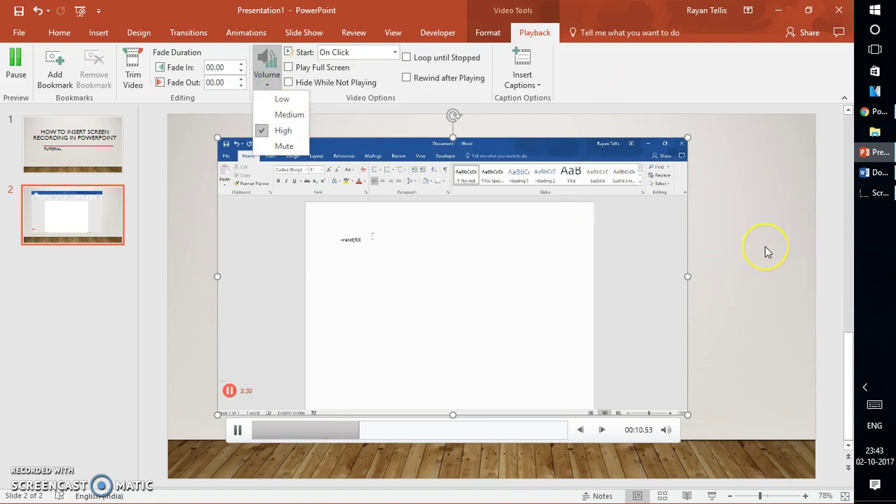
key(Escape)
key(F5)
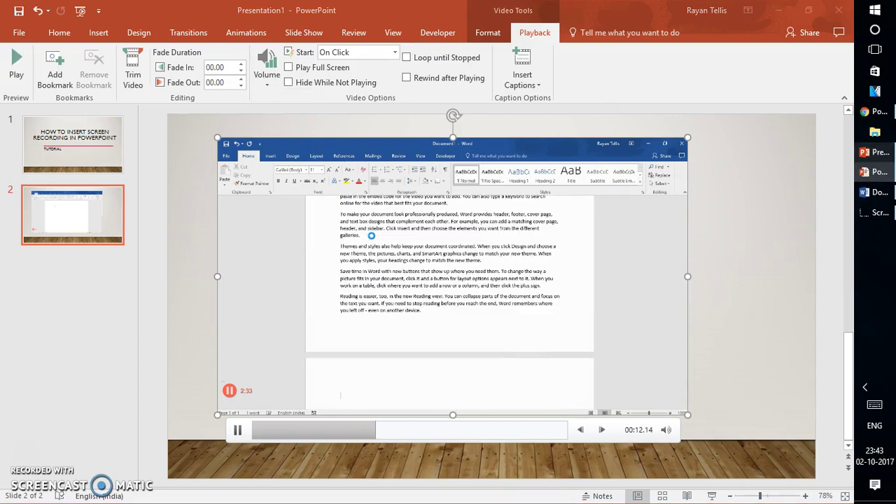
key(Right)
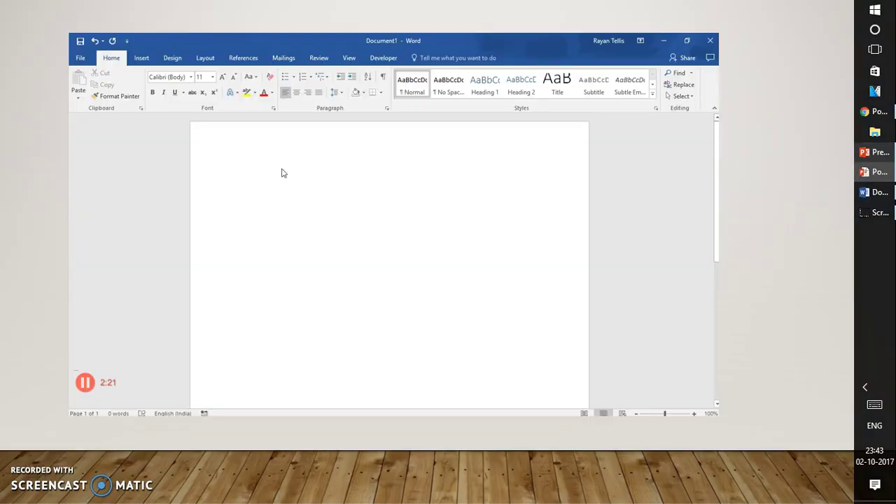
mouse_move(364, 340)
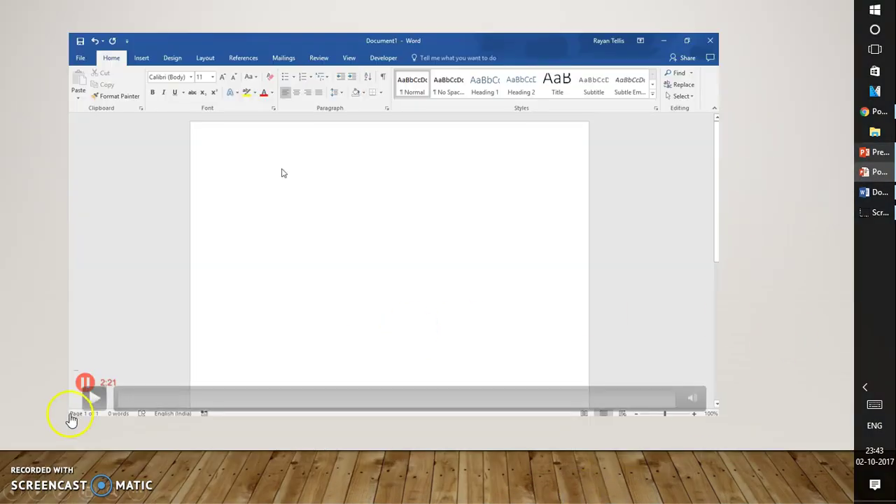
click(98, 398)
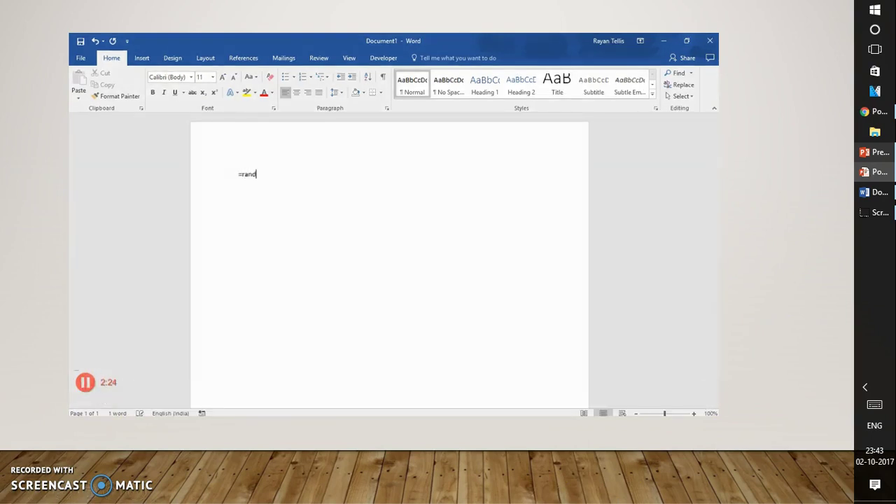
key(Escape)
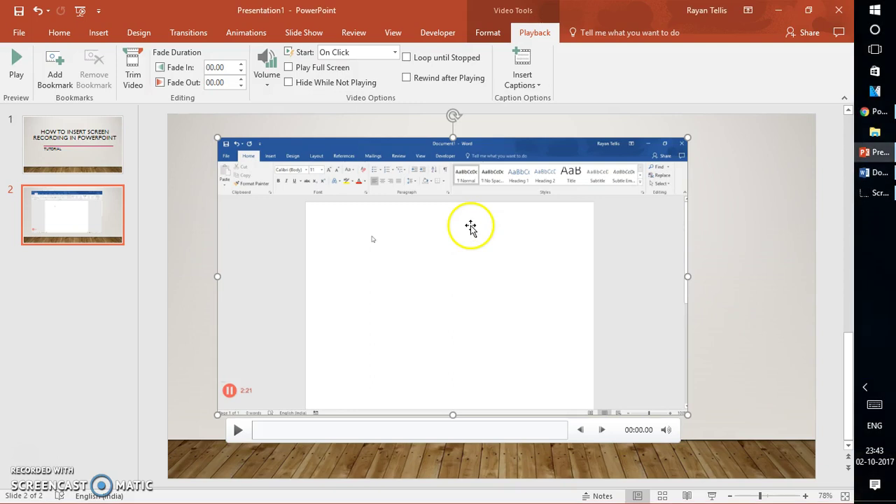
Save the video via Save Media As under the name 'Test', then show the desktop.
right_click(377, 291)
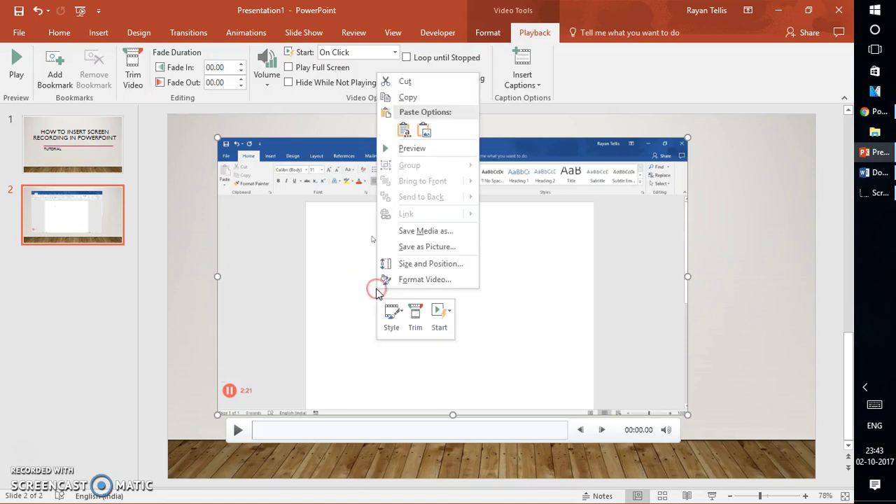
click(428, 231)
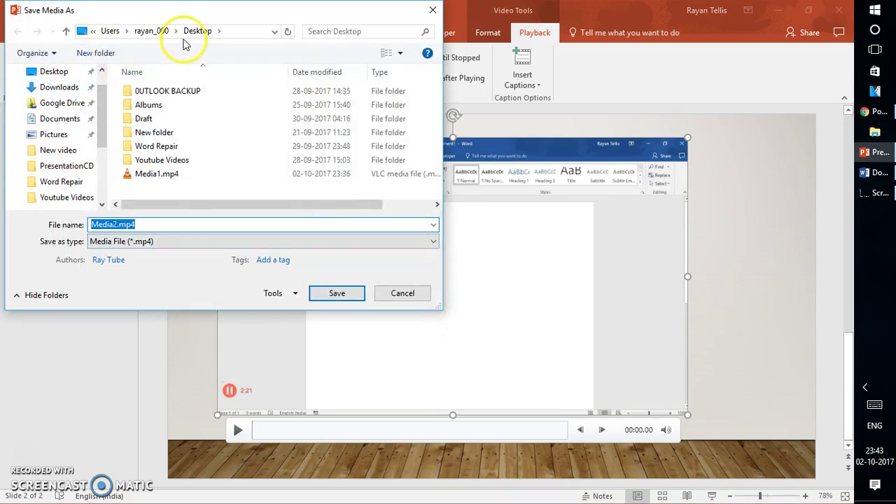
text(Test)
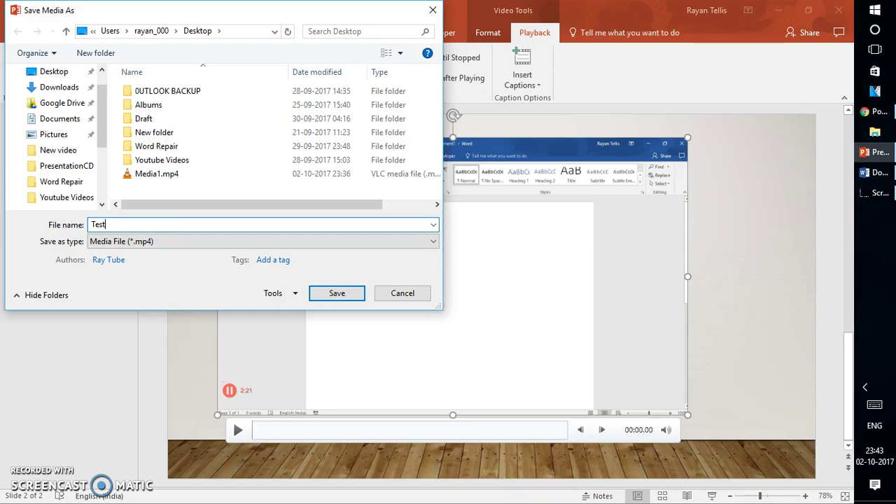
key(Return)
key(super+d)
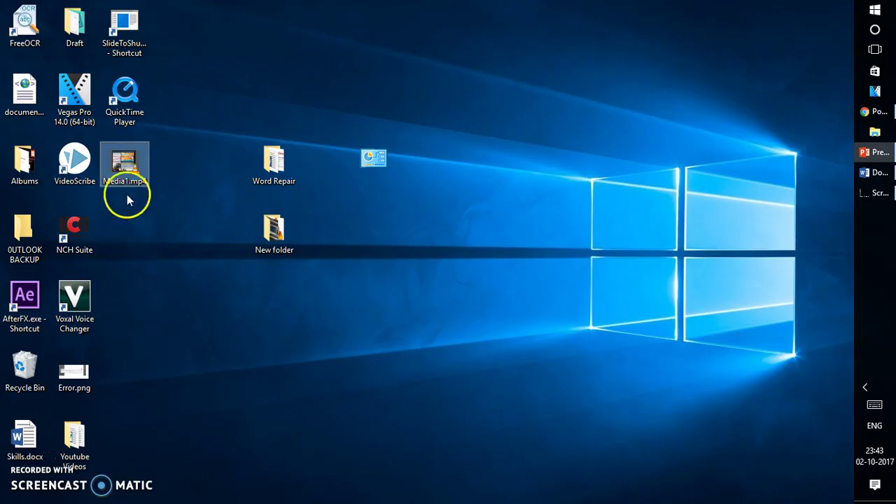